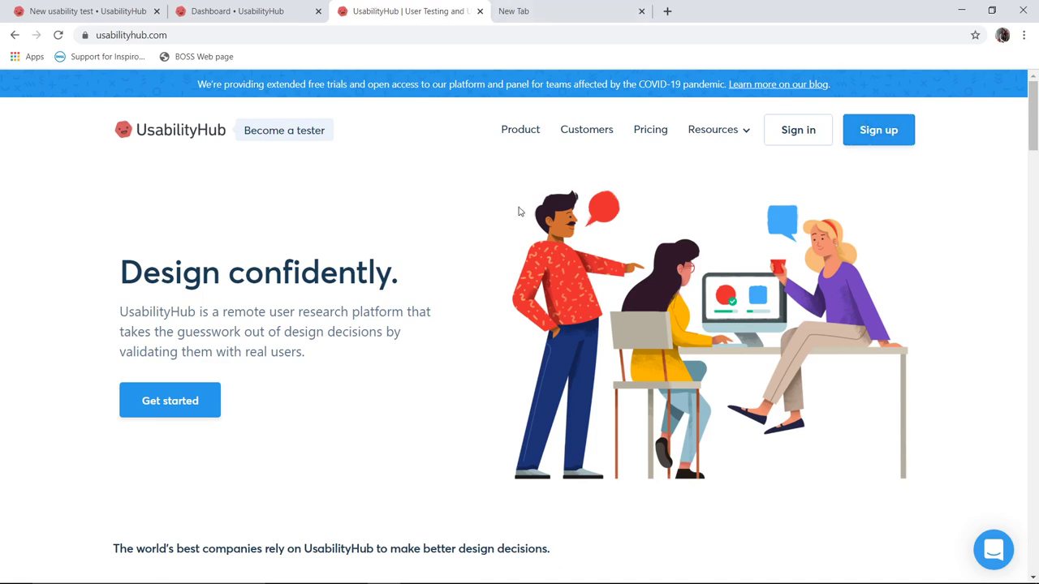
Step: From the tests dashboard, create a new blank test and scroll through its Add a section types
{"action": "left_click", "coordinate": [261, 5]}
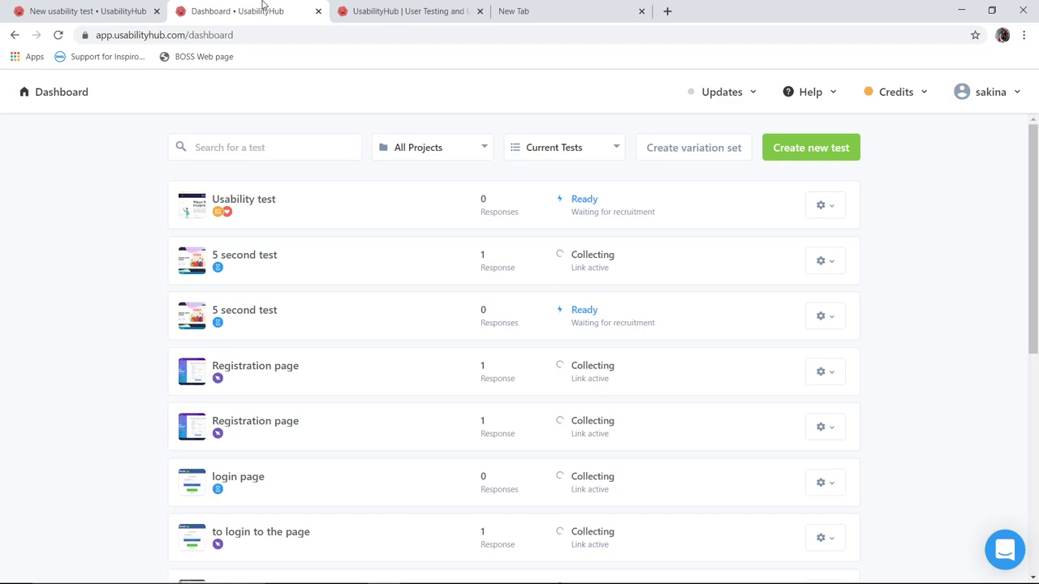
{"action": "left_click", "coordinate": [802, 156]}
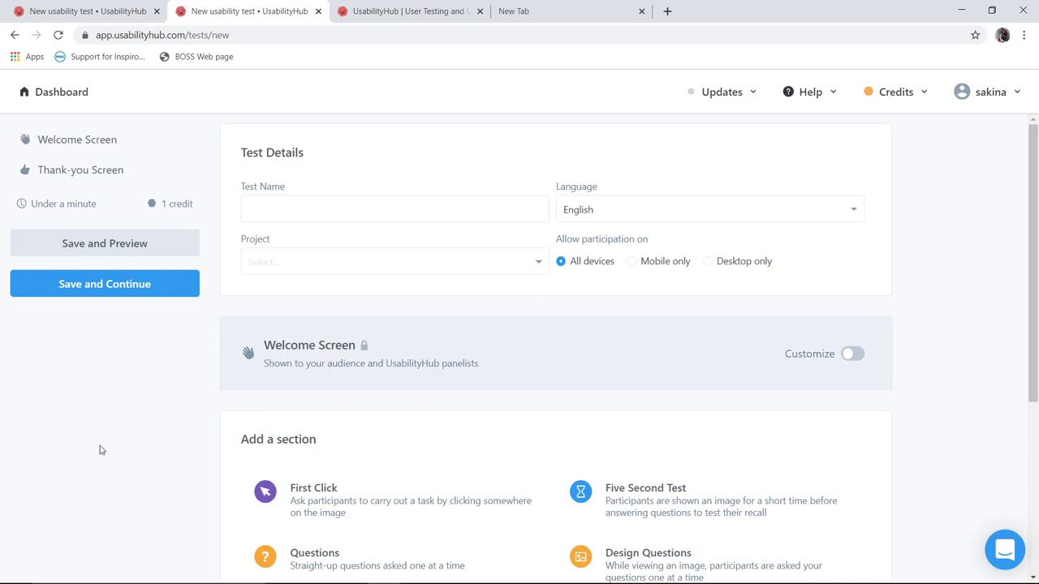
{"action": "scroll", "coordinate": [101, 450], "scroll_direction": "down", "scroll_amount": 4}
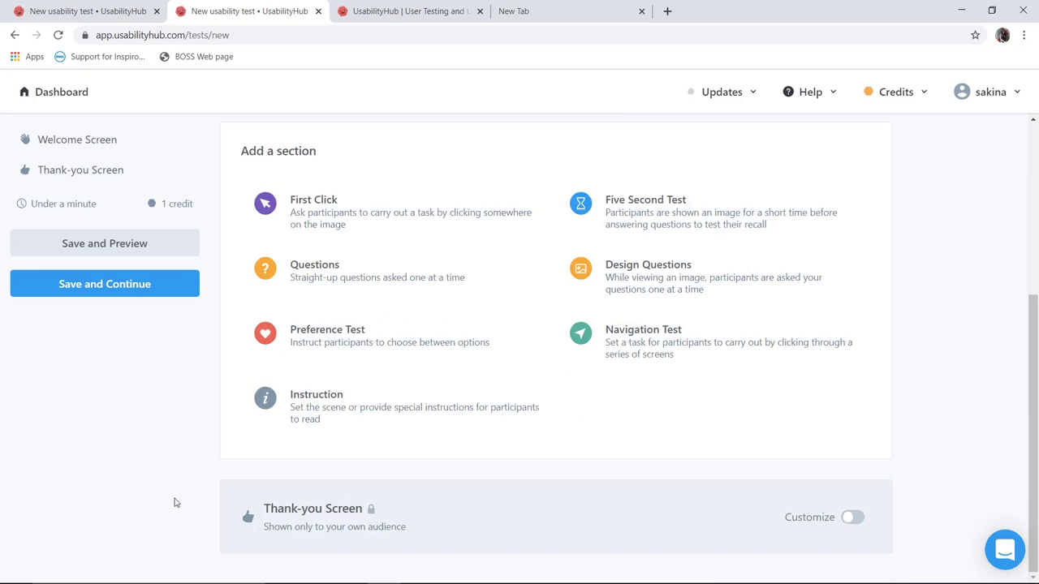
{"action": "scroll", "coordinate": [174, 503], "scroll_direction": "up", "scroll_amount": 4}
{"action": "scroll", "coordinate": [174, 503], "scroll_direction": "down", "scroll_amount": 3}
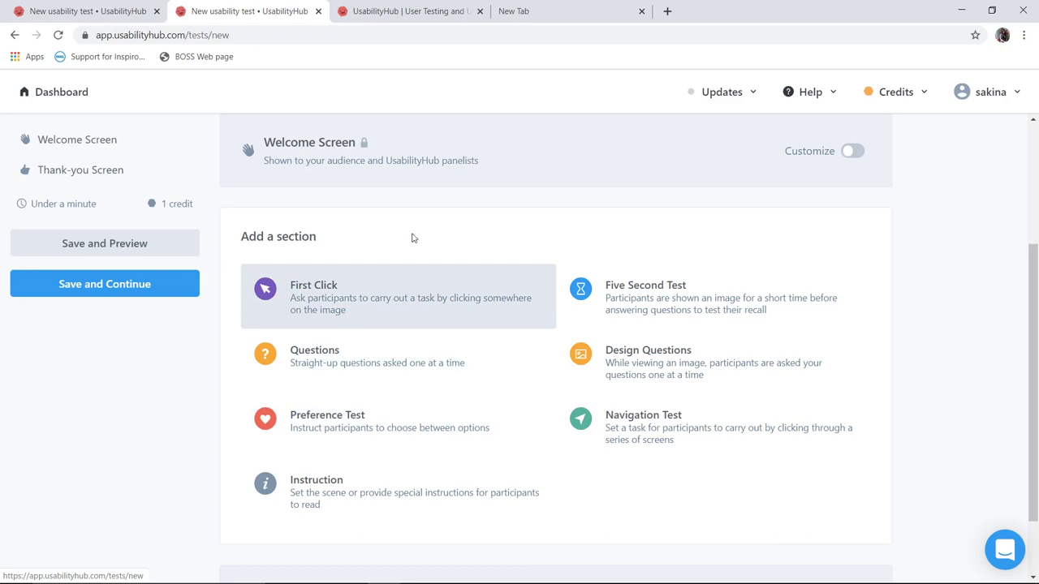
Step: In the Usability test editor, review the 'How did you find the design?' check-box question and its five choices
{"action": "left_click", "coordinate": [104, 8]}
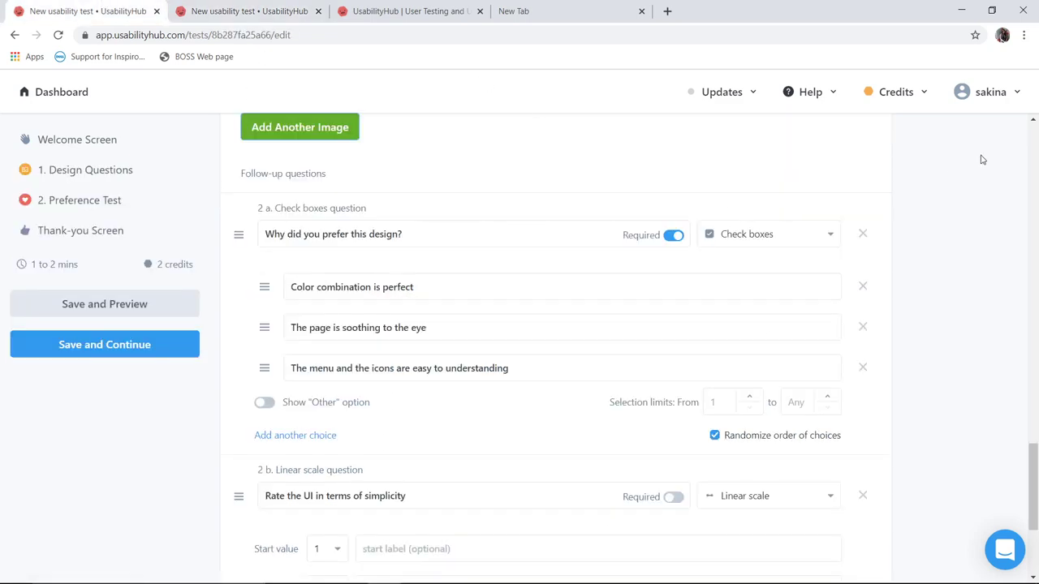
{"action": "scroll", "coordinate": [980, 158], "scroll_direction": "up", "scroll_amount": 10}
{"action": "scroll", "coordinate": [981, 159], "scroll_direction": "up", "scroll_amount": 1}
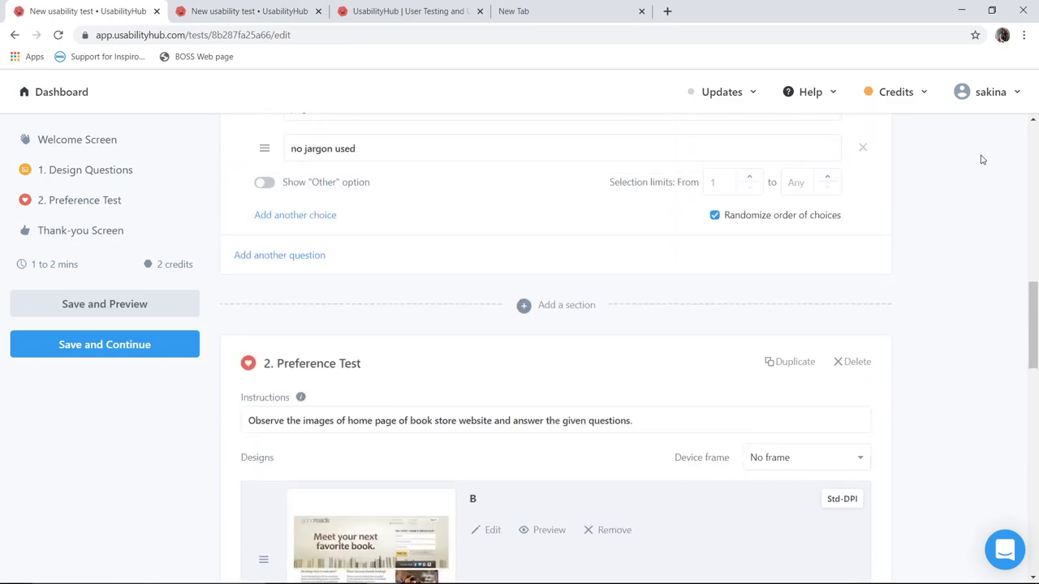
{"action": "scroll", "coordinate": [980, 158], "scroll_direction": "up", "scroll_amount": 10}
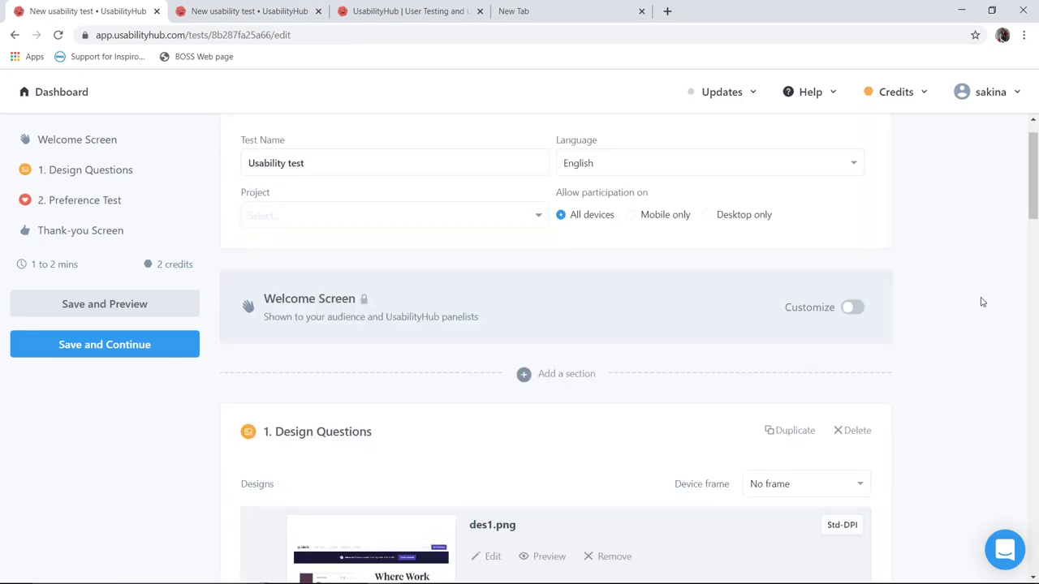
{"action": "scroll", "coordinate": [981, 302], "scroll_direction": "up", "scroll_amount": 1}
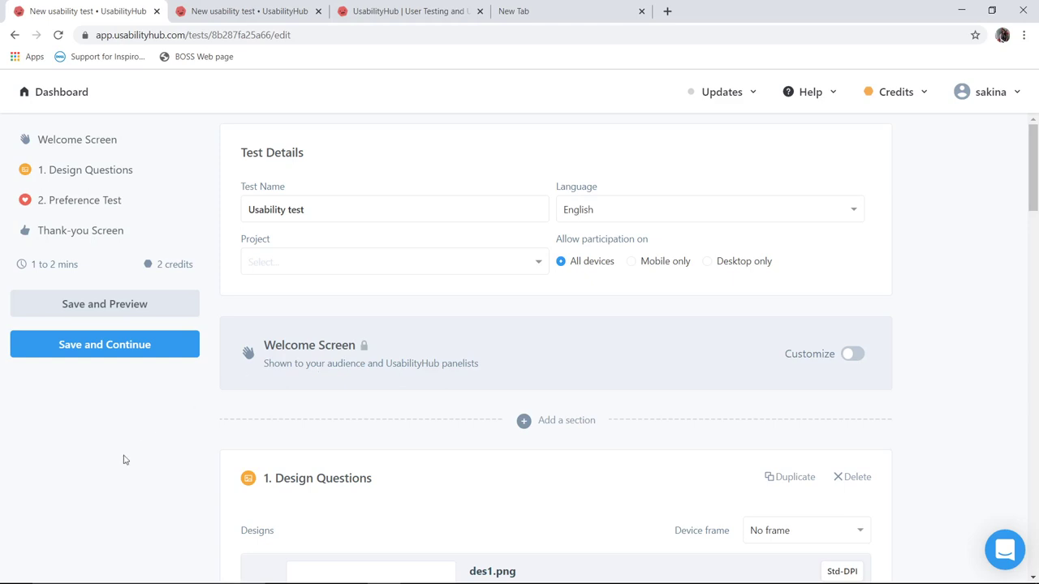
{"action": "scroll", "coordinate": [114, 468], "scroll_direction": "down", "scroll_amount": 3}
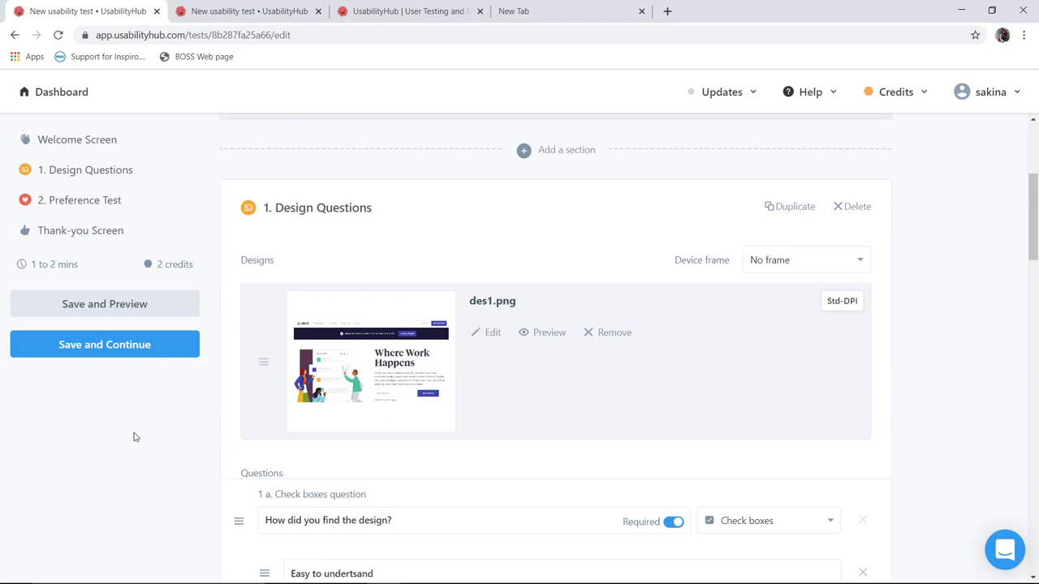
{"action": "scroll", "coordinate": [135, 436], "scroll_direction": "down", "scroll_amount": 2}
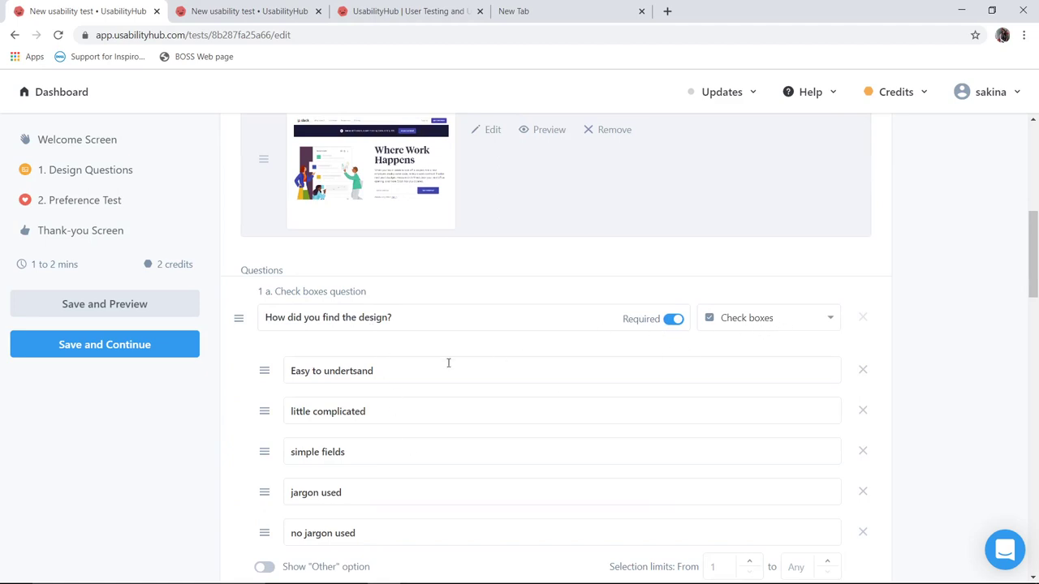
{"action": "scroll", "coordinate": [189, 412], "scroll_direction": "down", "scroll_amount": 2}
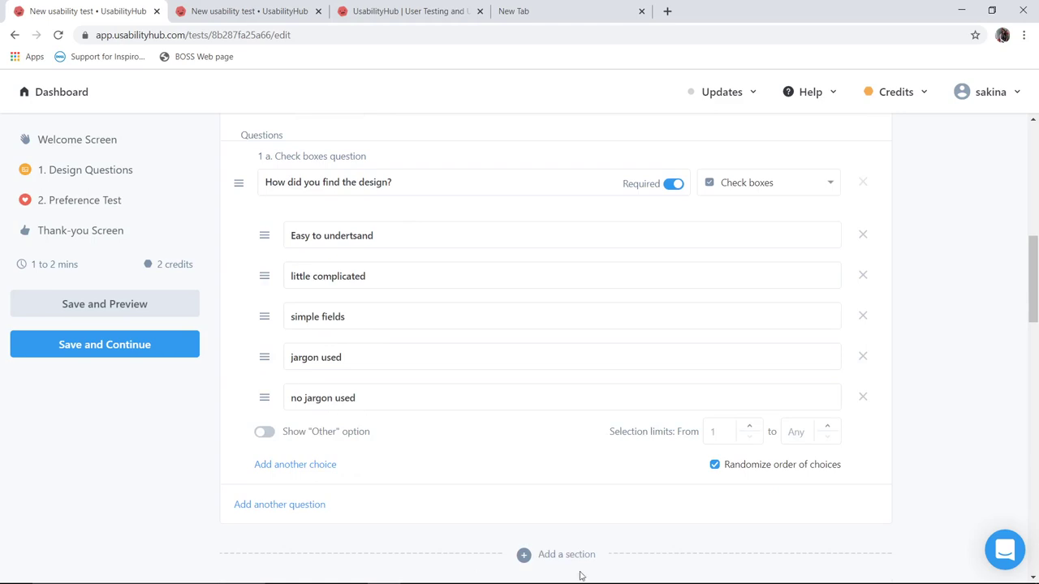
{"action": "scroll", "coordinate": [3, 559], "scroll_direction": "down", "scroll_amount": 3}
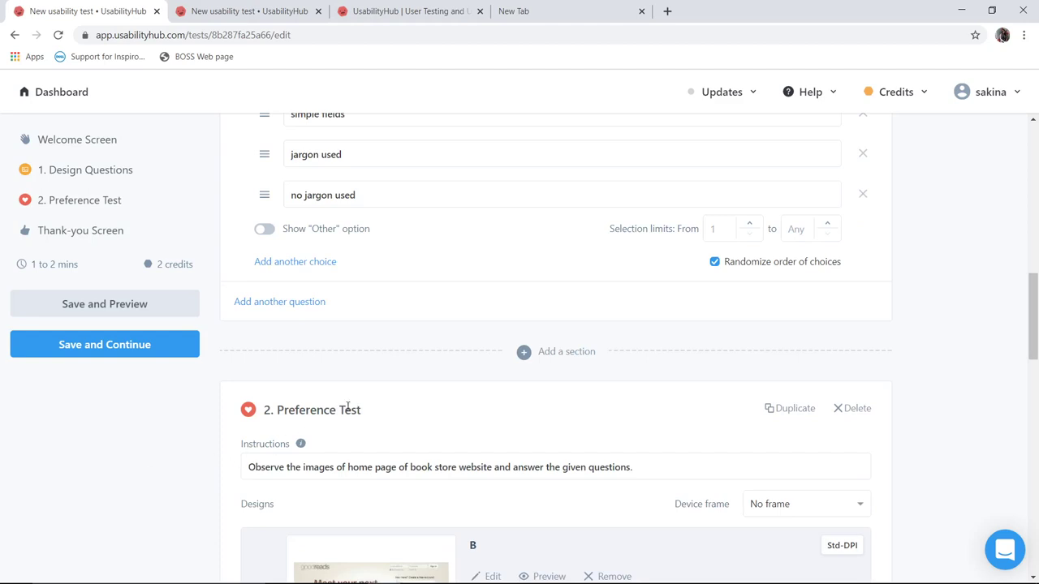
{"action": "left_click", "coordinate": [583, 354]}
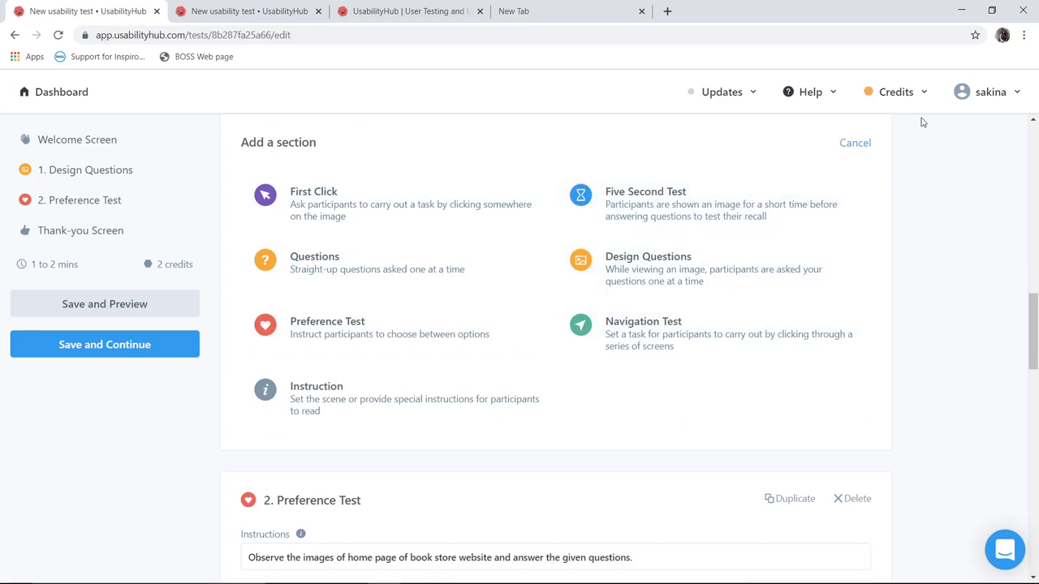
{"action": "left_click", "coordinate": [854, 143]}
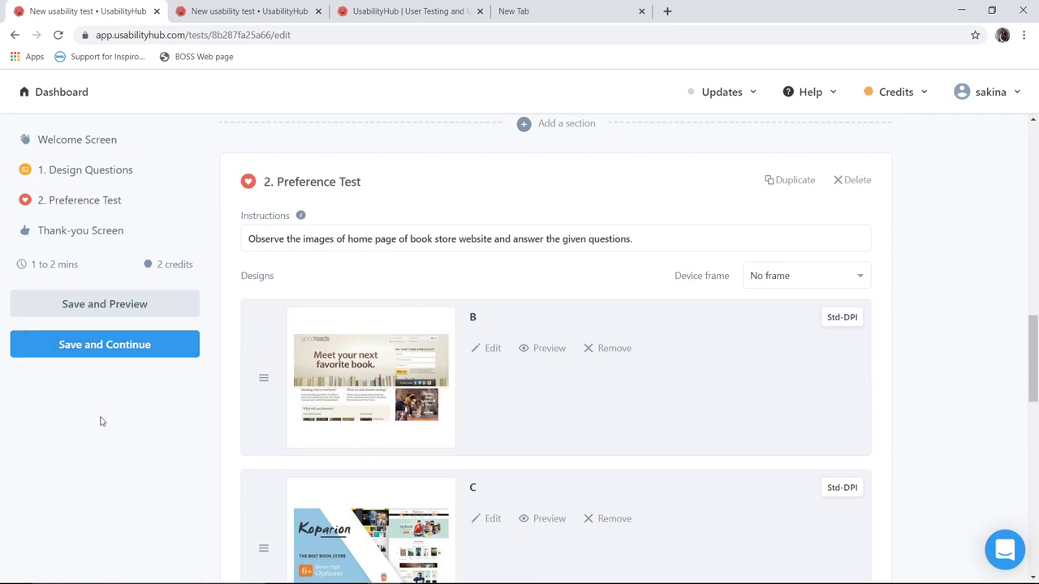
Step: Show the type dropdown for the 'Why did you prefer this design?' check-box follow-up question
{"action": "scroll", "coordinate": [132, 470], "scroll_direction": "down", "scroll_amount": 3}
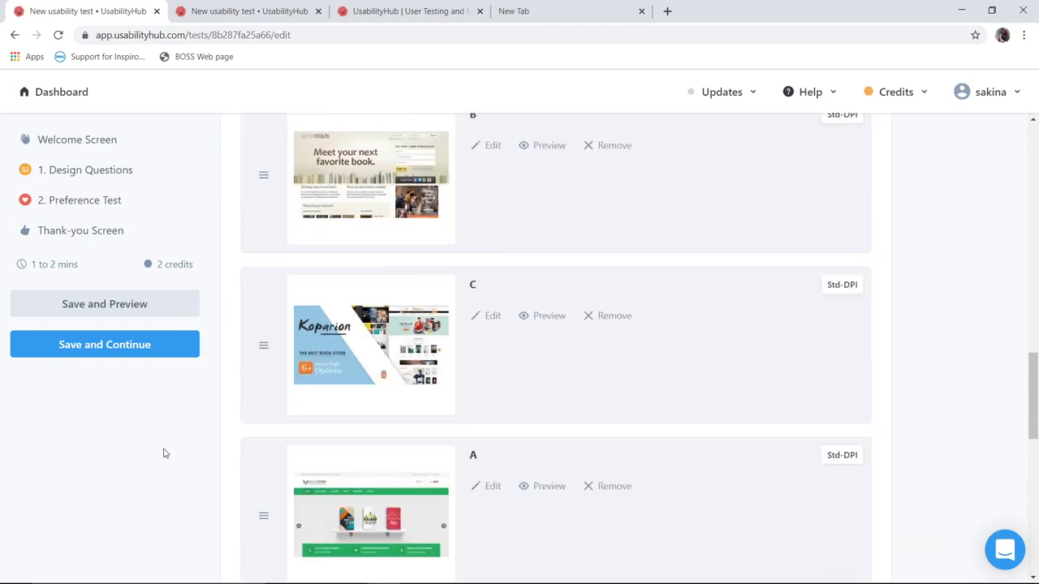
{"action": "scroll", "coordinate": [157, 462], "scroll_direction": "down", "scroll_amount": 7}
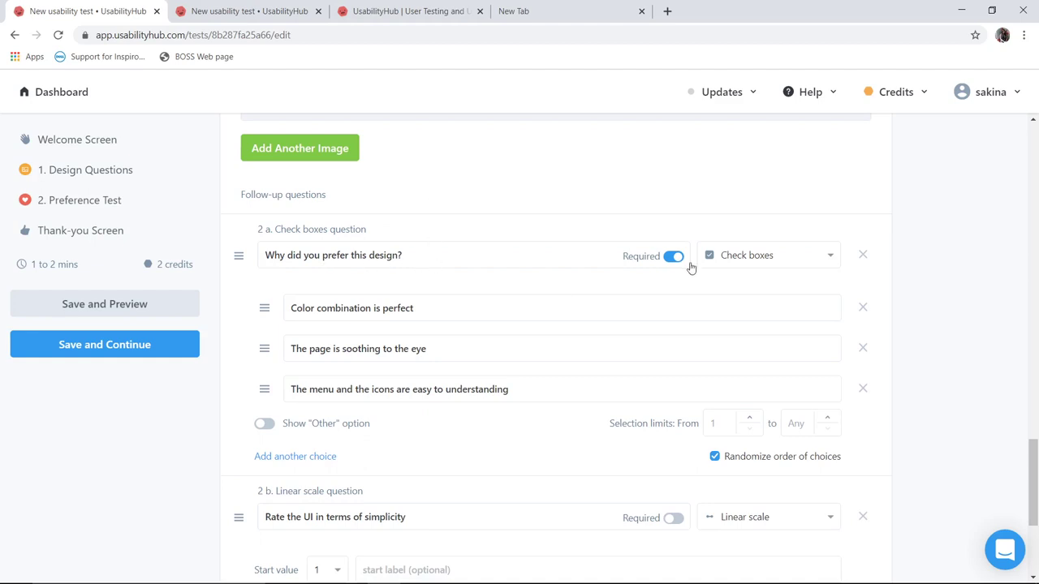
{"action": "left_click", "coordinate": [739, 260]}
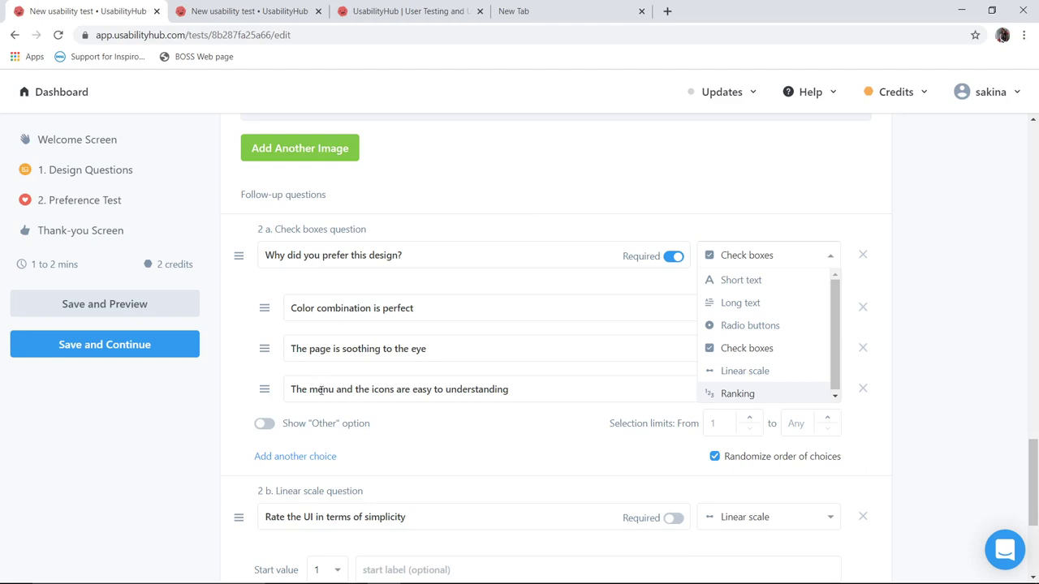
Step: Label the simplicity scale 'low' to 'high' and mark that rating question required
{"action": "left_click", "coordinate": [296, 392]}
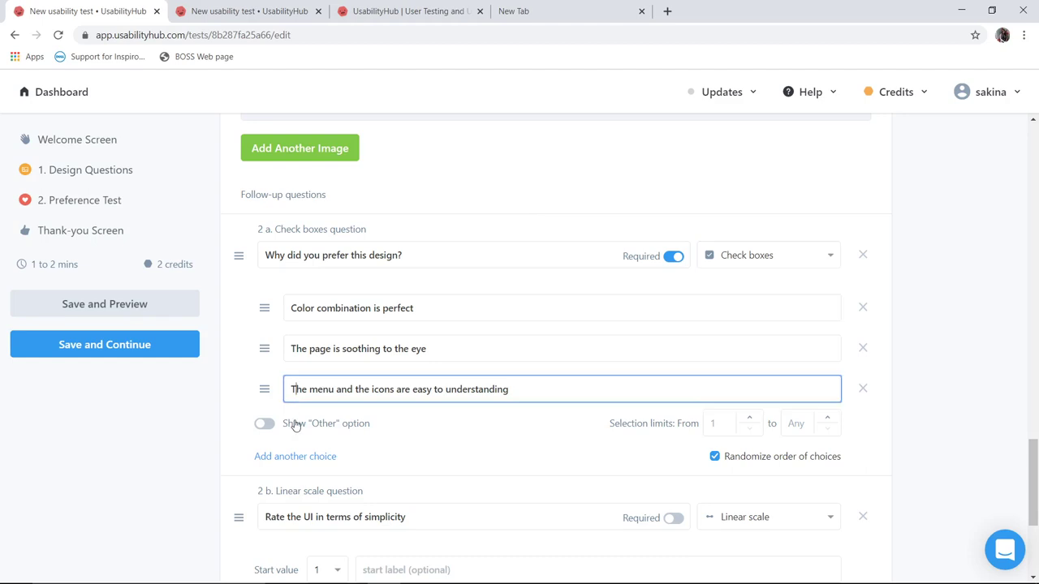
{"action": "scroll", "coordinate": [301, 461], "scroll_direction": "down", "scroll_amount": 3}
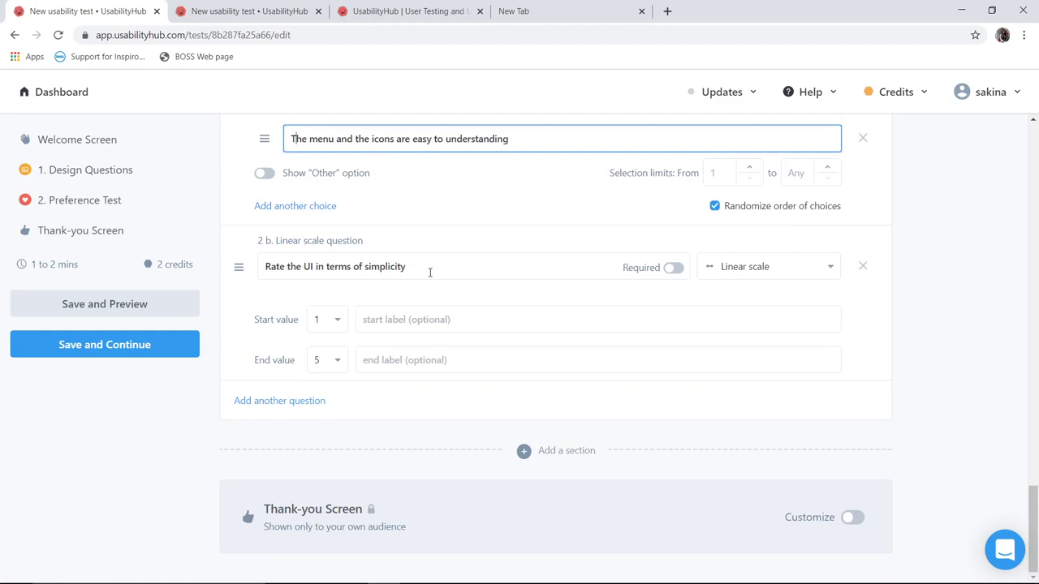
{"action": "left_click", "coordinate": [435, 324]}
{"action": "type", "text": "low"}
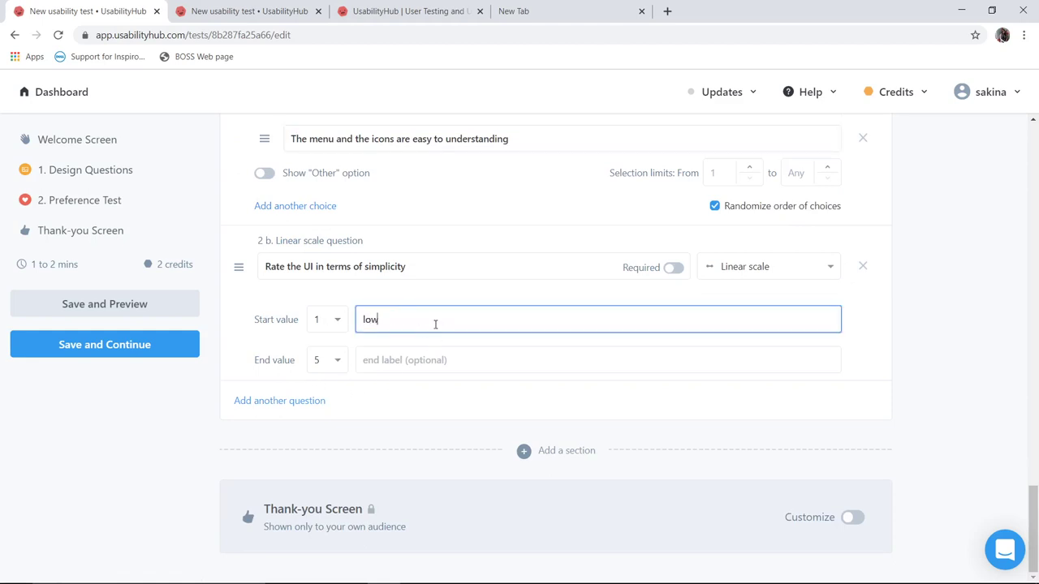
{"action": "left_click", "coordinate": [435, 352]}
{"action": "type", "text": "high"}
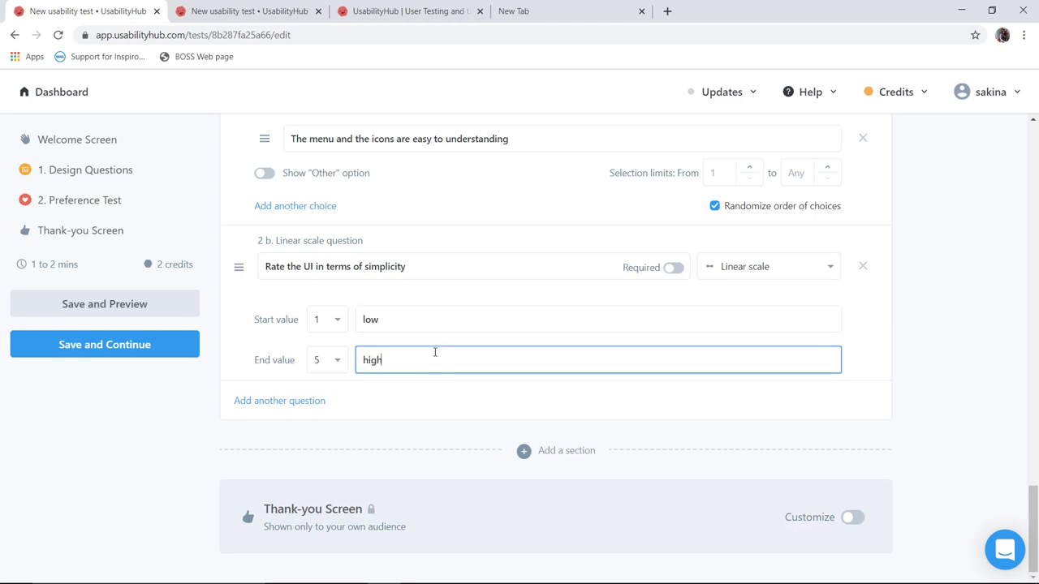
{"action": "left_click", "coordinate": [673, 268]}
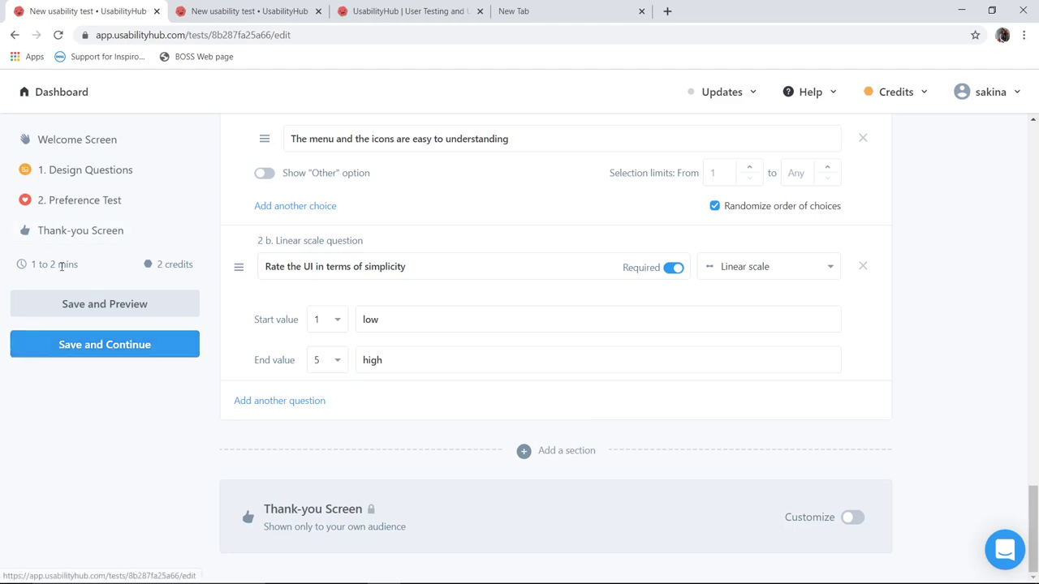
{"action": "mouse_move", "coordinate": [60, 266]}
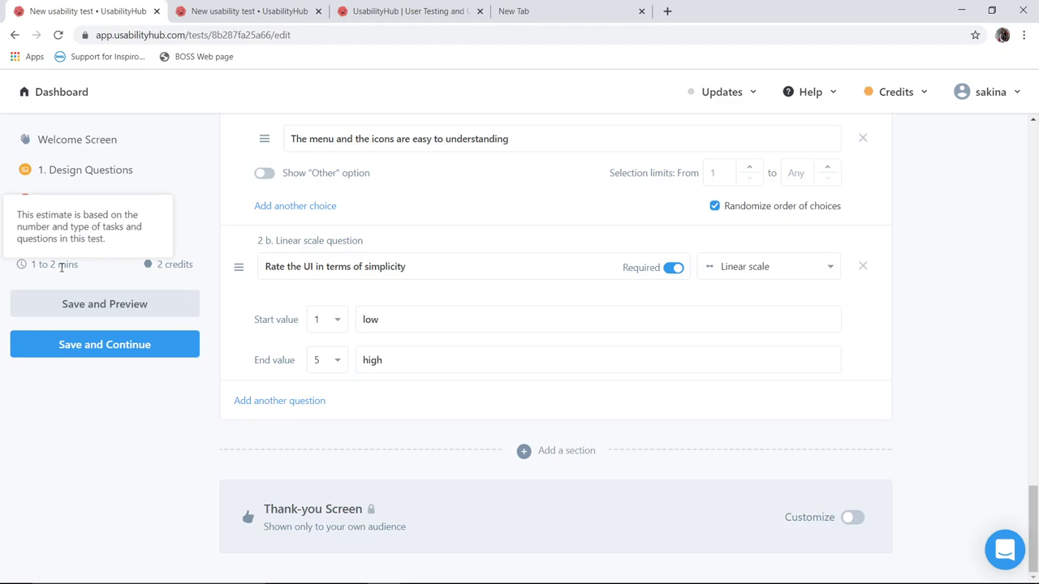
Step: Save the test, enable its shareable recruitment link, and copy the link
{"action": "left_click", "coordinate": [138, 347]}
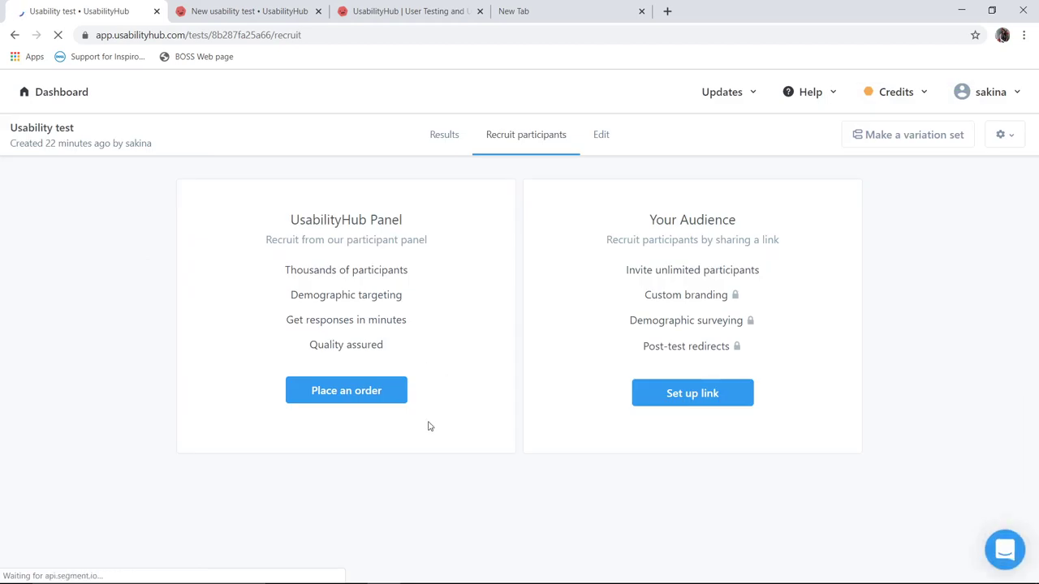
{"action": "left_click", "coordinate": [716, 398]}
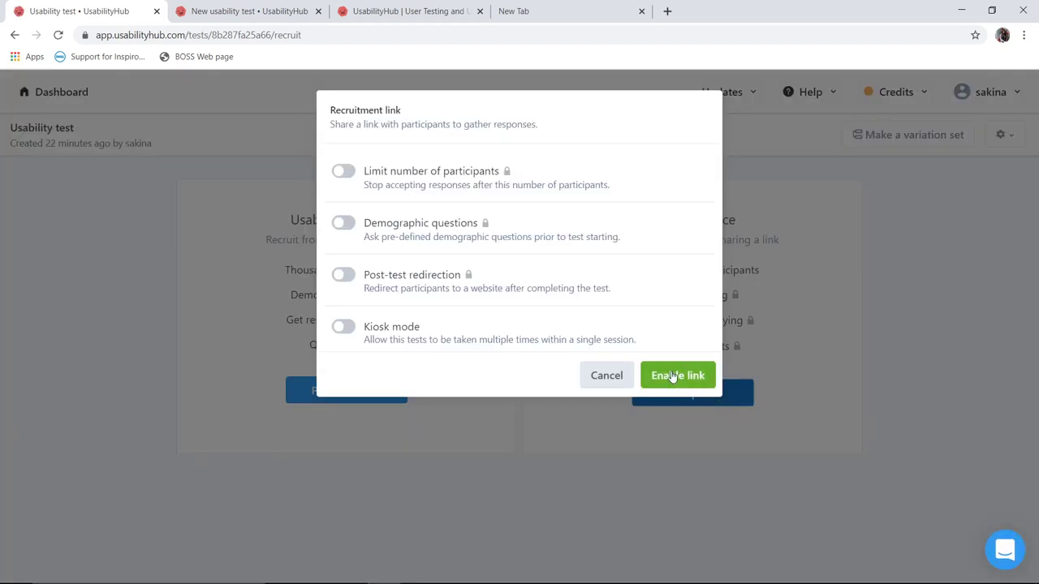
{"action": "left_click", "coordinate": [671, 376]}
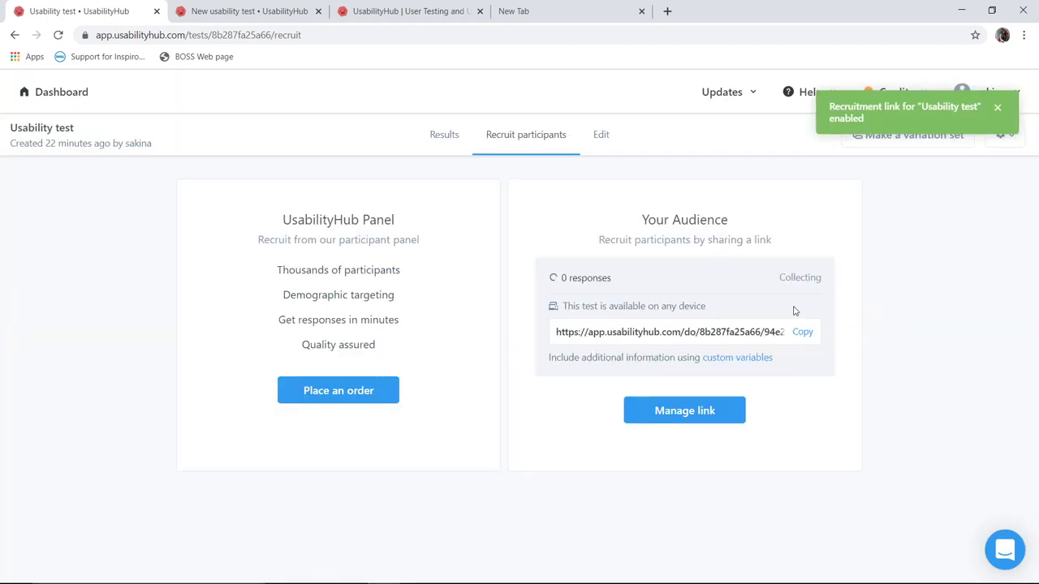
{"action": "left_click", "coordinate": [810, 333]}
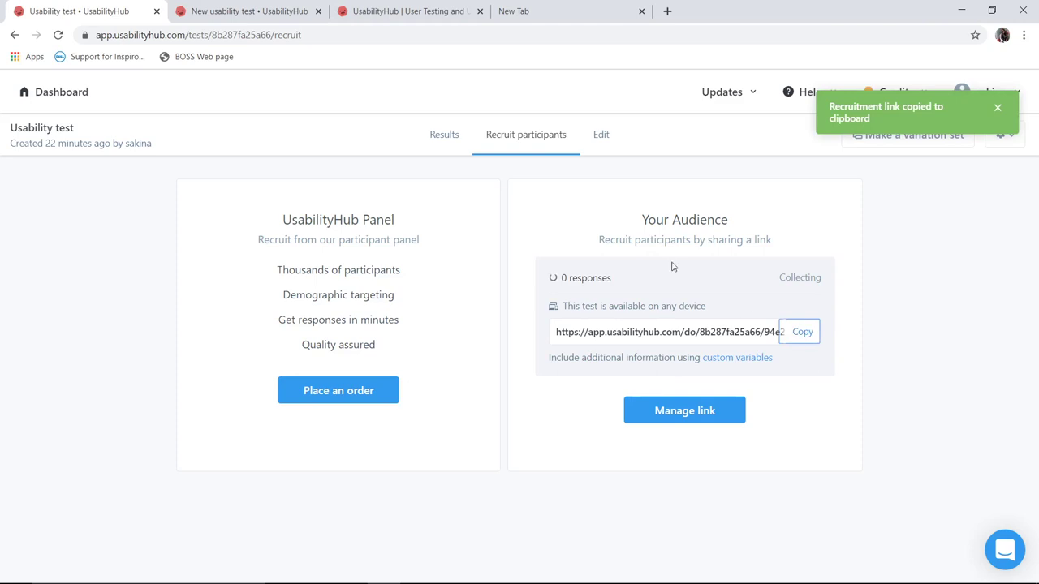
Step: Paste the copied test link into the empty Chrome tab and load it
{"action": "left_click", "coordinate": [610, 9]}
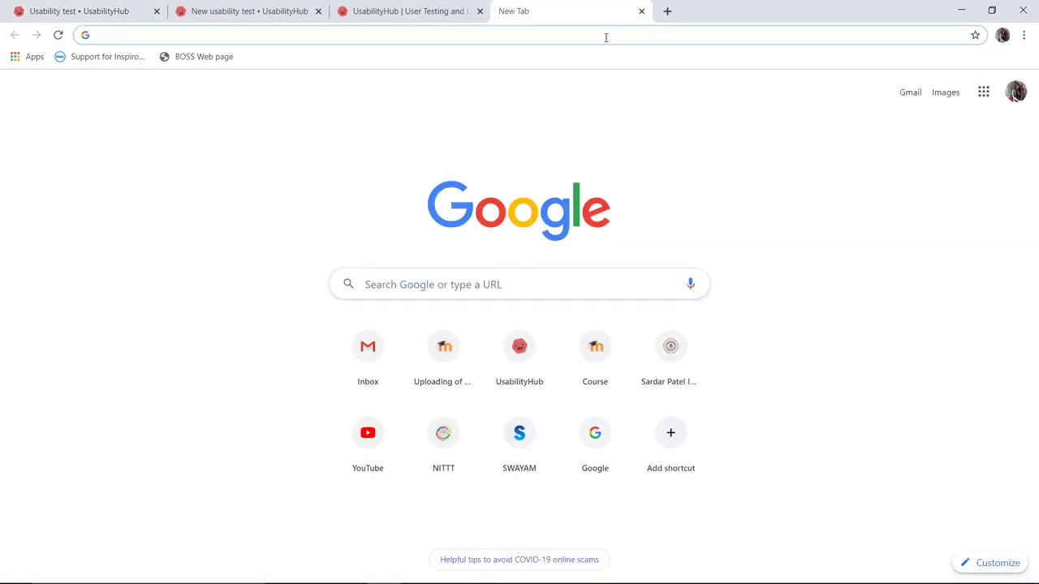
{"action": "key", "text": "ctrl+v"}
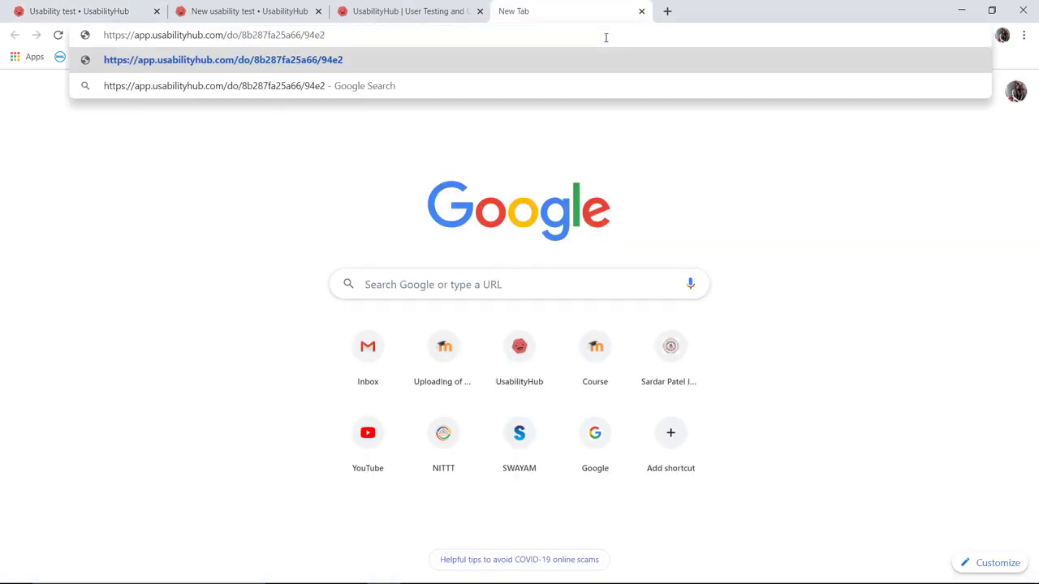
{"action": "key", "text": "Return"}
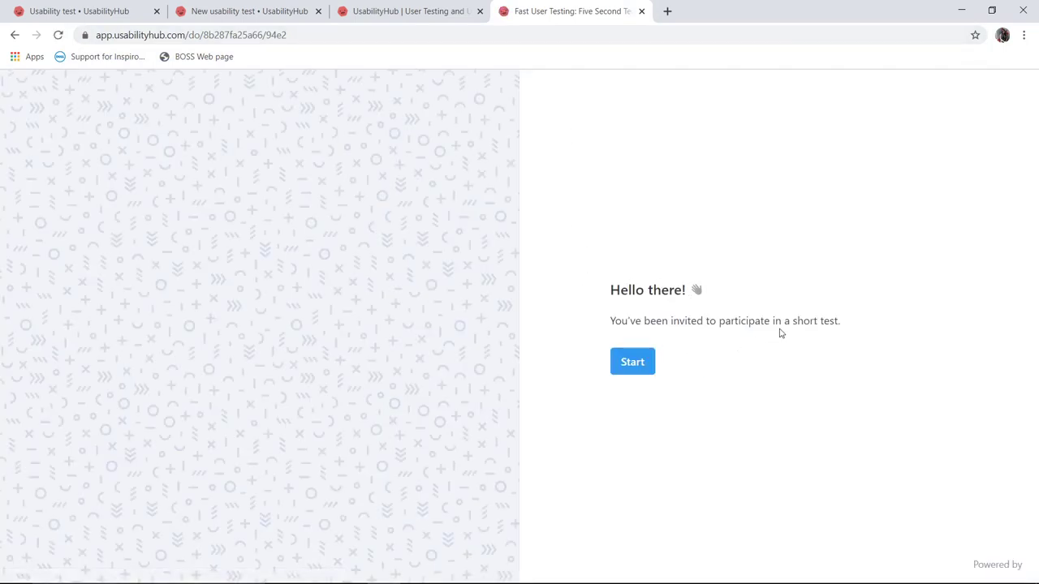
Step: Start the test and submit 'no jargon used', 'Easy to undertsand' and 'simple fields' as design answers
{"action": "left_click", "coordinate": [622, 365]}
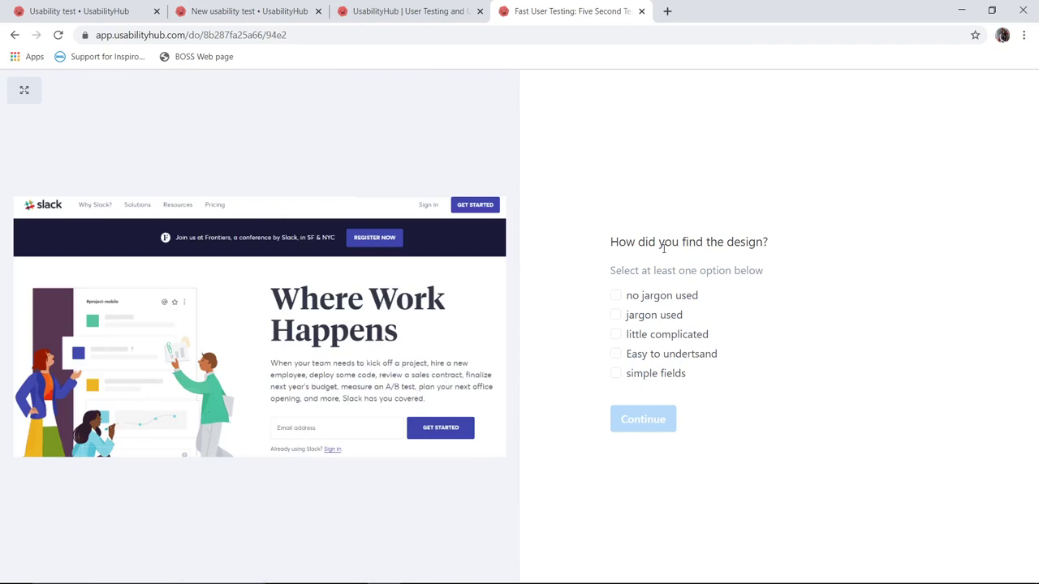
{"action": "left_click", "coordinate": [619, 296]}
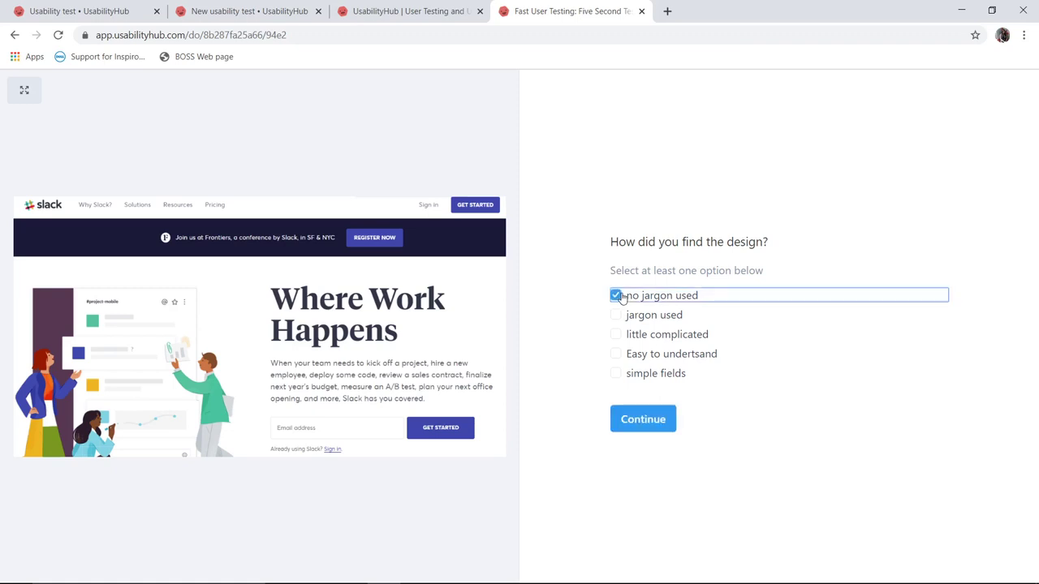
{"action": "left_click", "coordinate": [615, 355]}
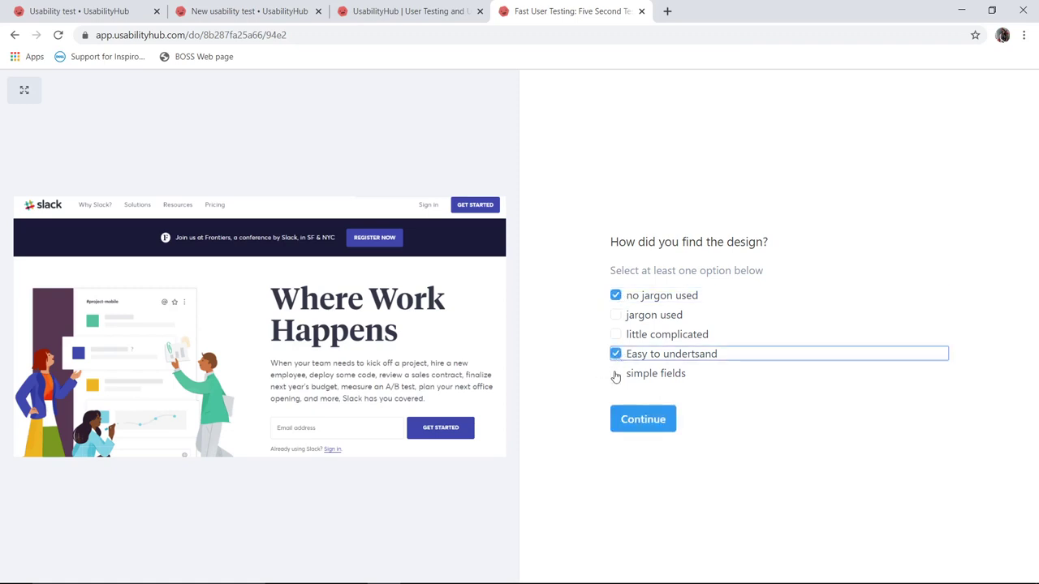
{"action": "left_click", "coordinate": [615, 375]}
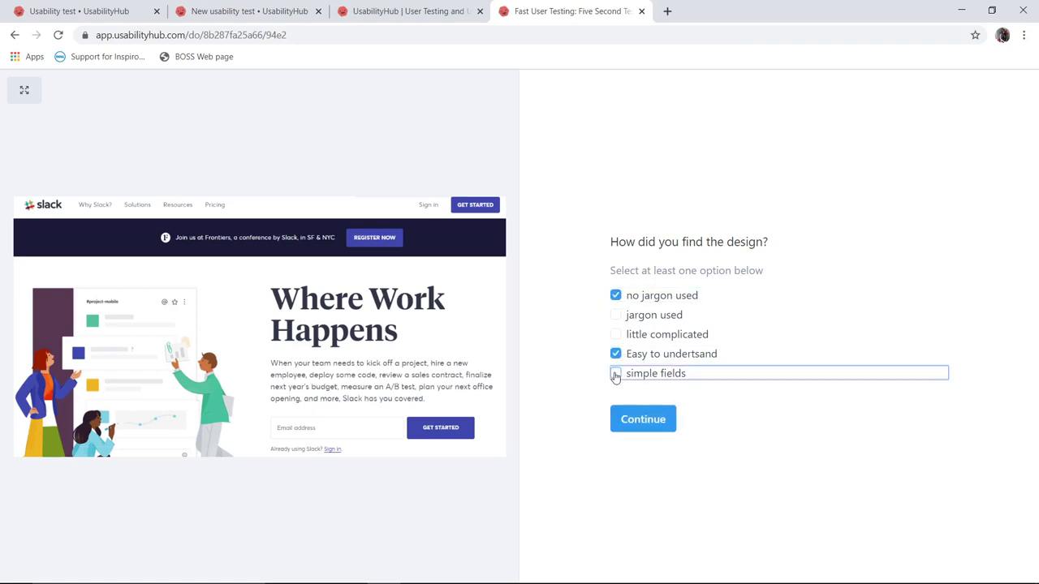
{"action": "left_click", "coordinate": [647, 421]}
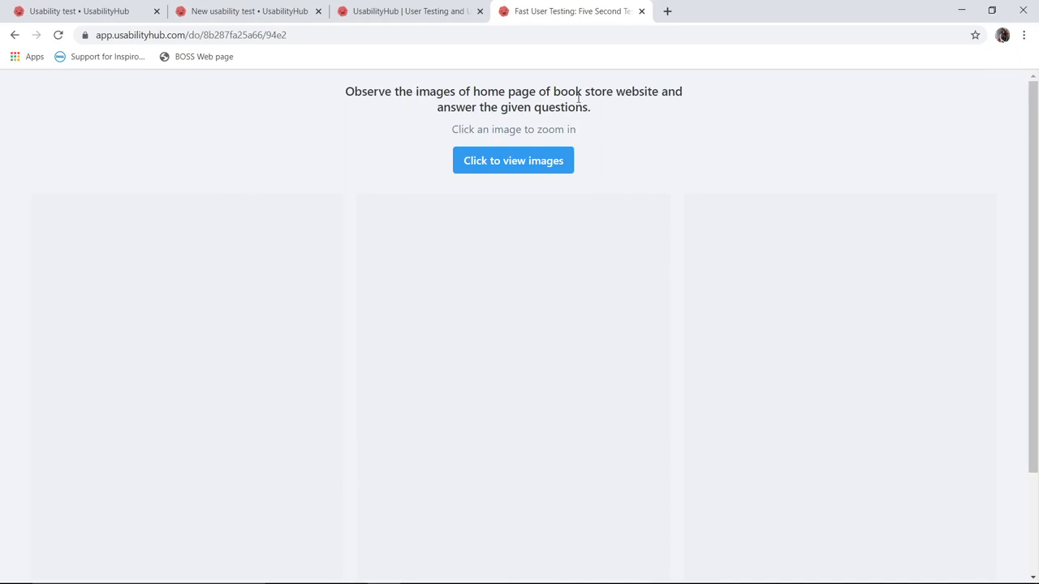
Step: View the book store homepage images and choose the third, green design
{"action": "left_click", "coordinate": [528, 162]}
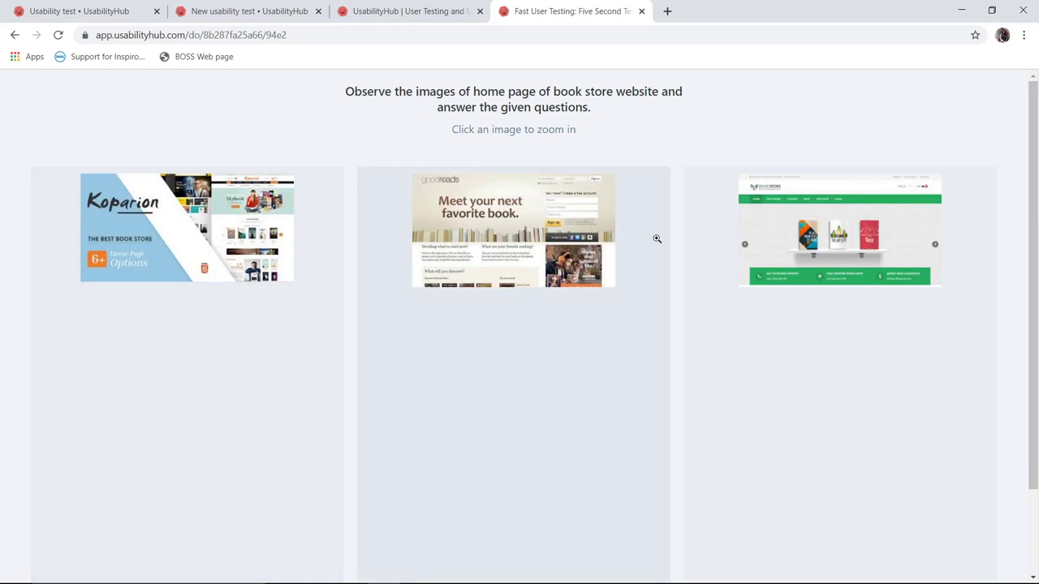
{"action": "left_click", "coordinate": [535, 244]}
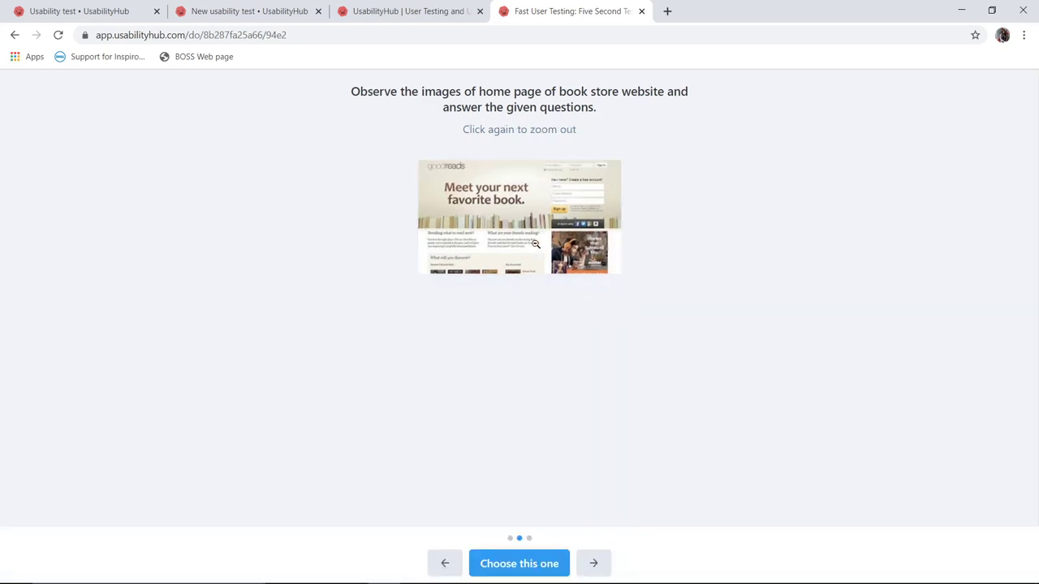
{"action": "left_click", "coordinate": [593, 564]}
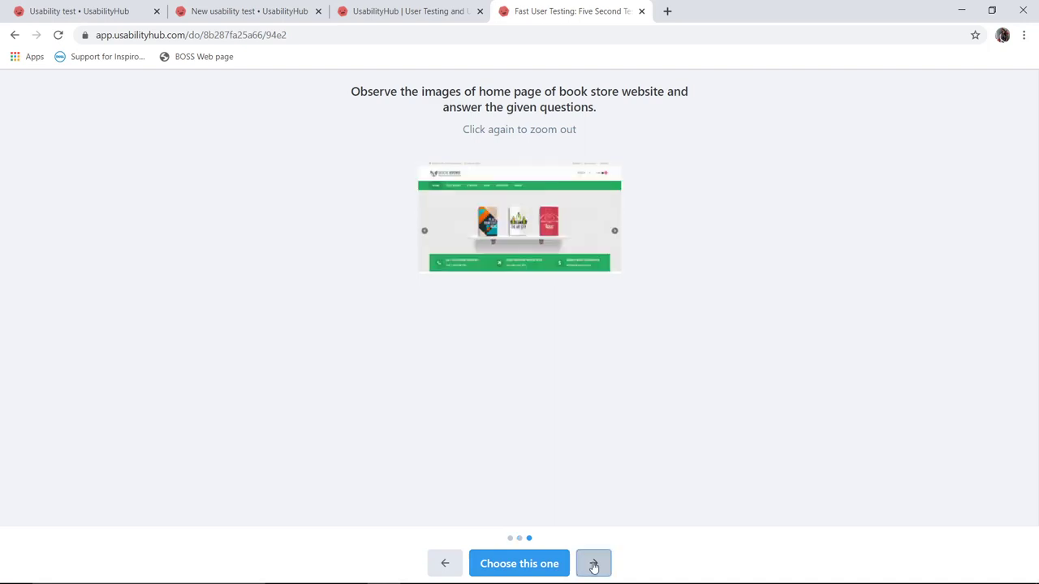
{"action": "left_click", "coordinate": [518, 568]}
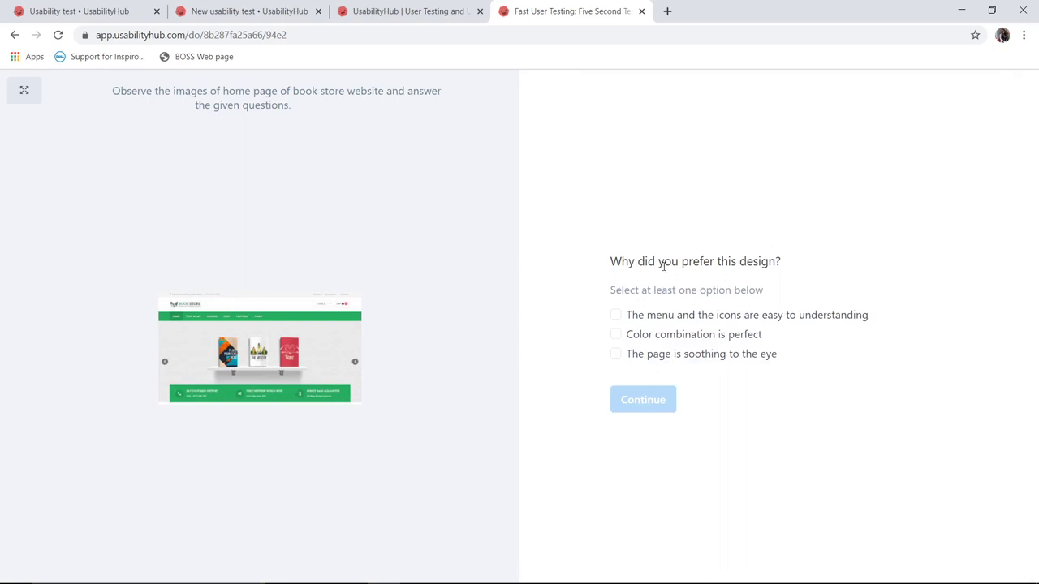
Step: Tick all three preference reasons, rate simplicity 3, and submit the response
{"action": "left_click", "coordinate": [616, 318]}
{"action": "left_click", "coordinate": [615, 336]}
{"action": "left_click", "coordinate": [616, 354]}
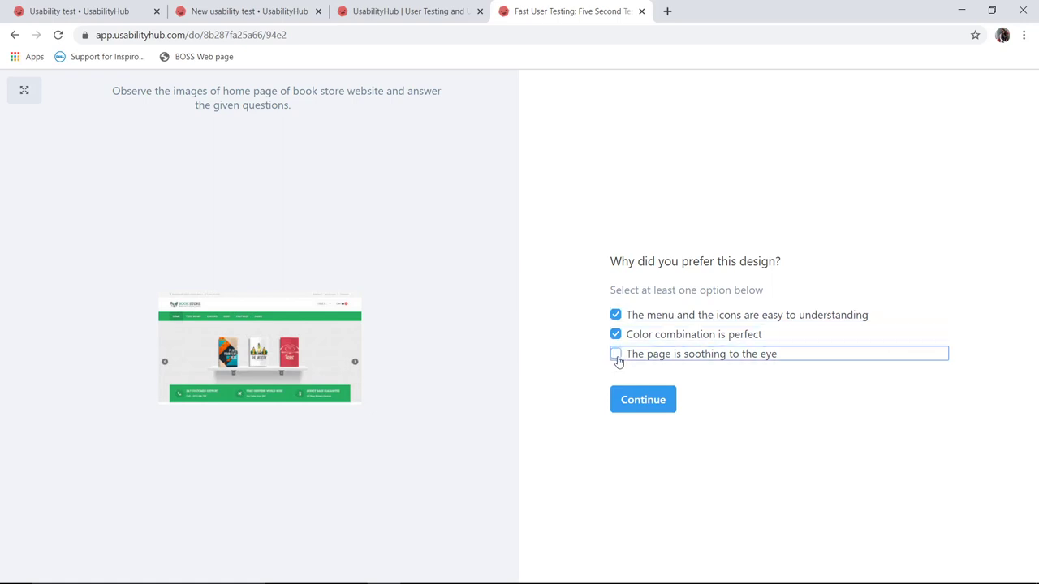
{"action": "left_click", "coordinate": [667, 405]}
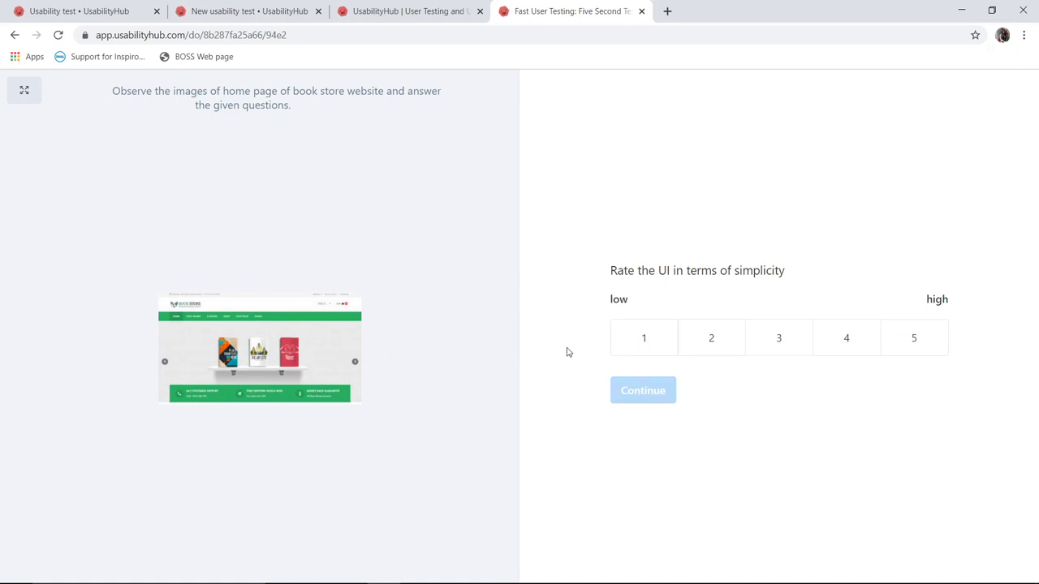
{"action": "left_click", "coordinate": [788, 338]}
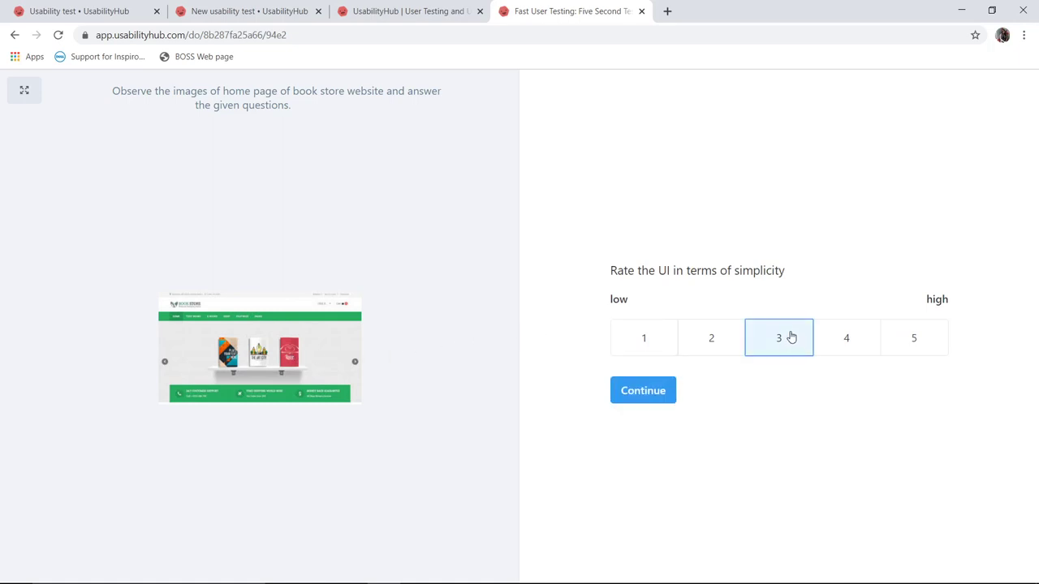
{"action": "left_click", "coordinate": [633, 399]}
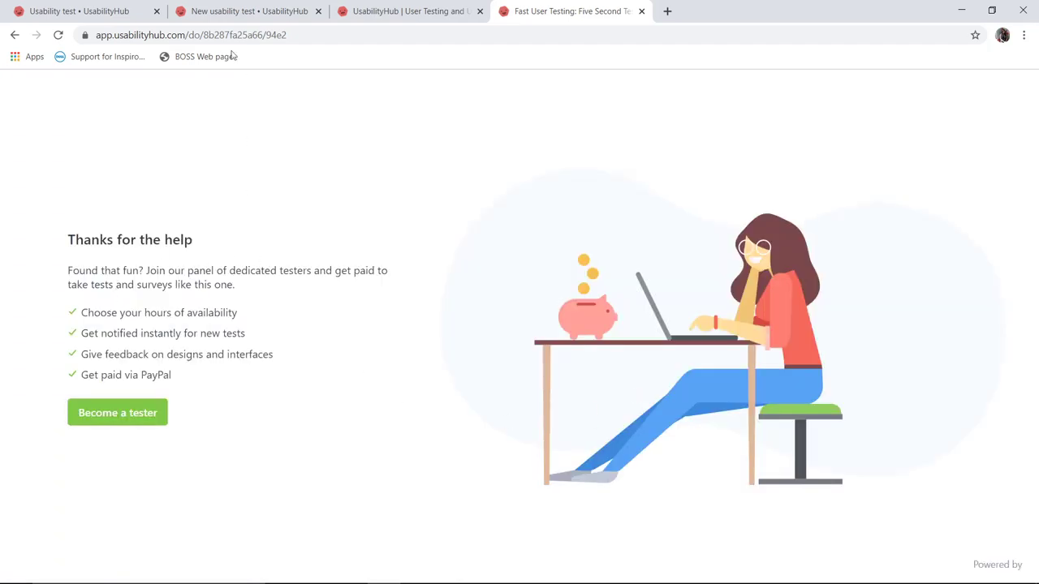
Step: Open the Usability test's Results page, now listing 1 participant
{"action": "left_click", "coordinate": [99, 10]}
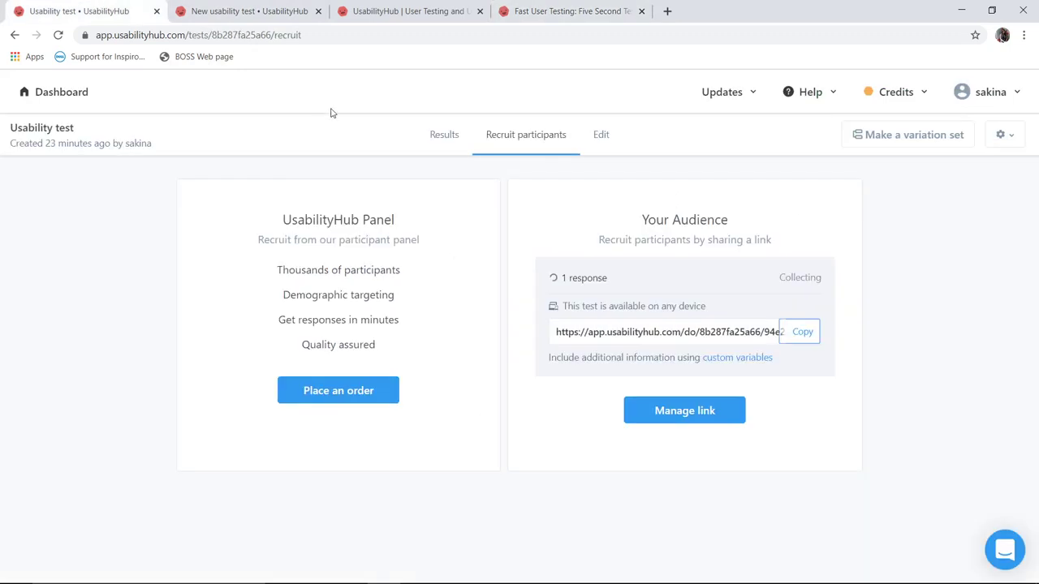
{"action": "left_click", "coordinate": [459, 142]}
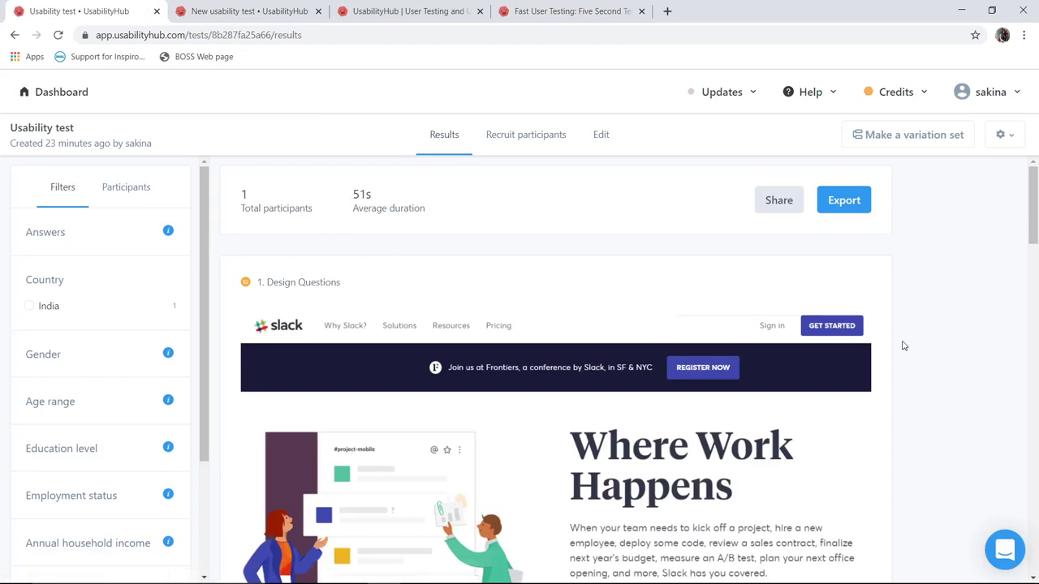
{"action": "scroll", "coordinate": [903, 346], "scroll_direction": "down", "scroll_amount": 3}
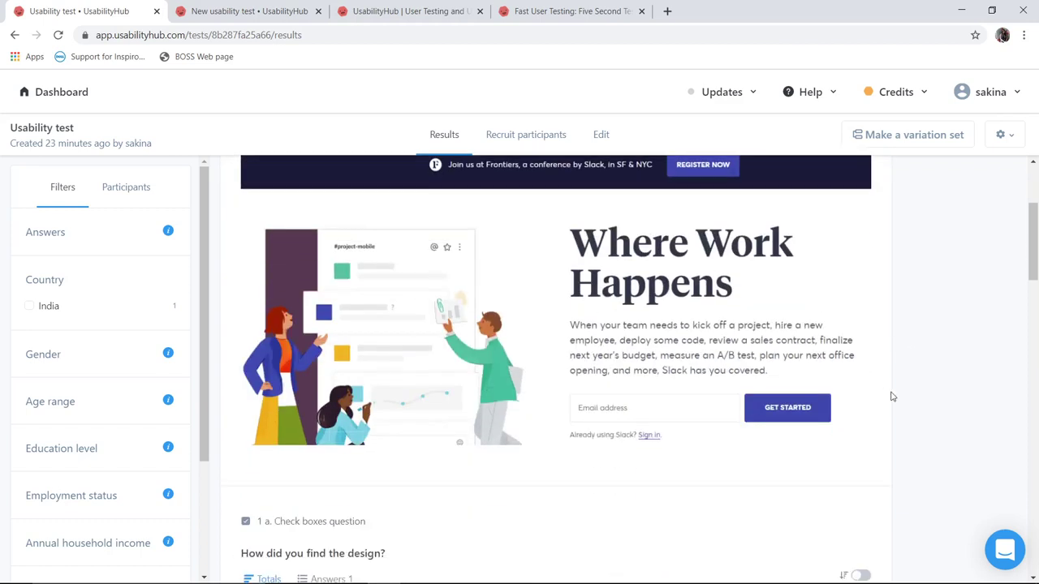
{"action": "scroll", "coordinate": [947, 401], "scroll_direction": "down", "scroll_amount": 3}
{"action": "scroll", "coordinate": [946, 401], "scroll_direction": "down", "scroll_amount": 2}
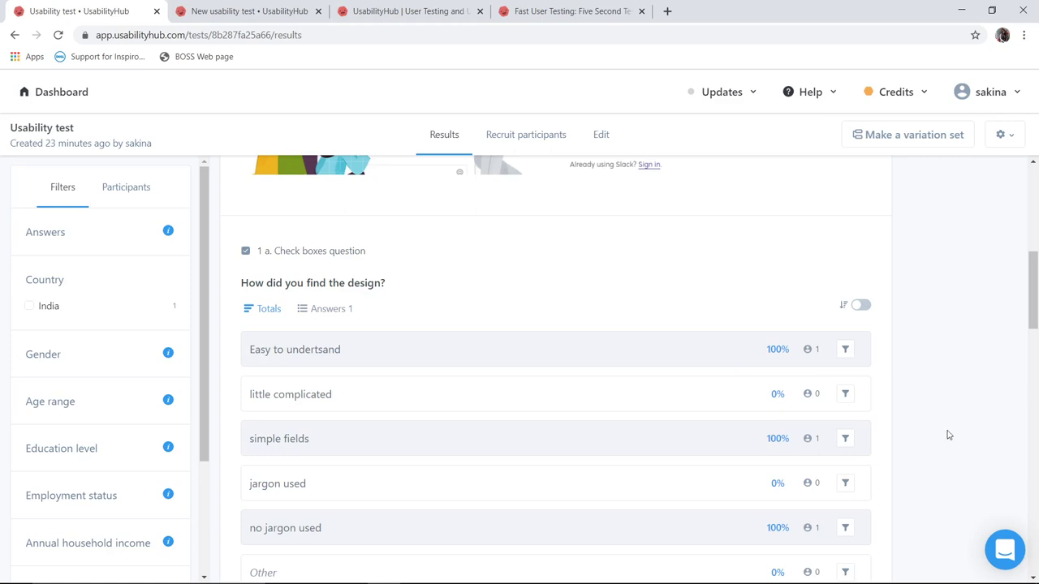
{"action": "scroll", "coordinate": [948, 435], "scroll_direction": "down", "scroll_amount": 4}
{"action": "scroll", "coordinate": [946, 433], "scroll_direction": "down", "scroll_amount": 2}
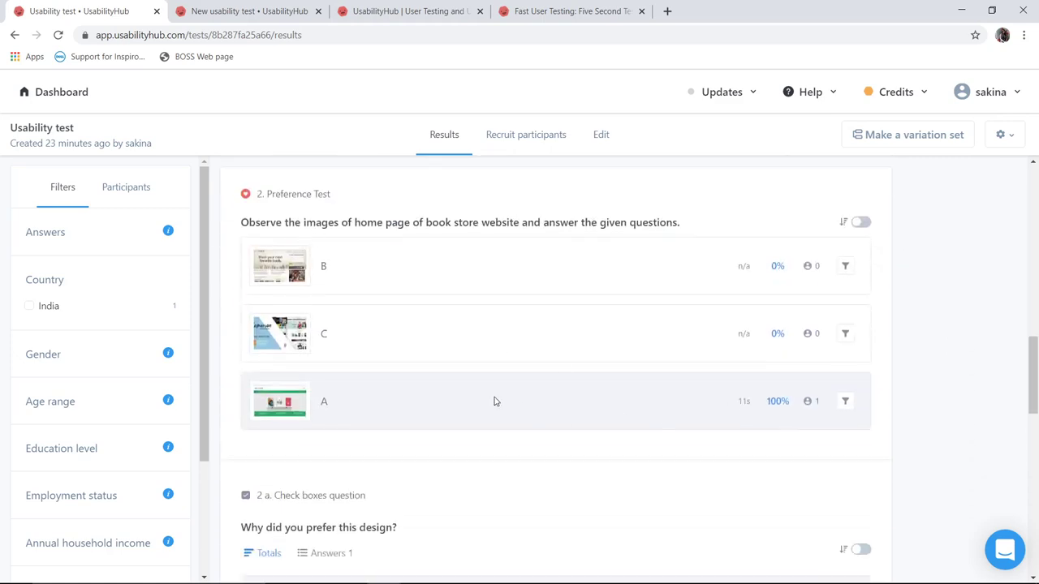
{"action": "scroll", "coordinate": [989, 415], "scroll_direction": "down", "scroll_amount": 3}
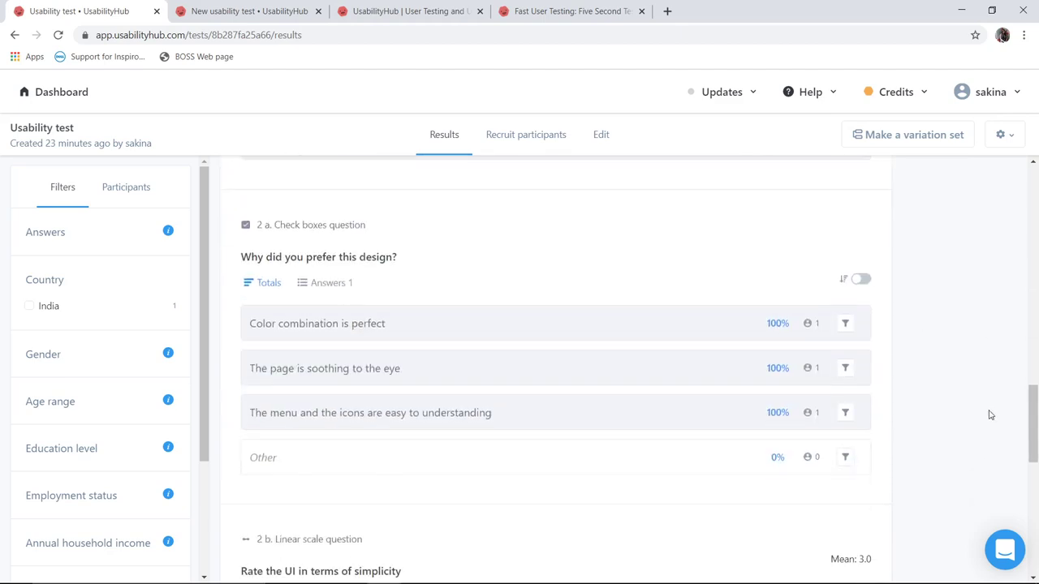
{"action": "scroll", "coordinate": [988, 415], "scroll_direction": "down", "scroll_amount": 5}
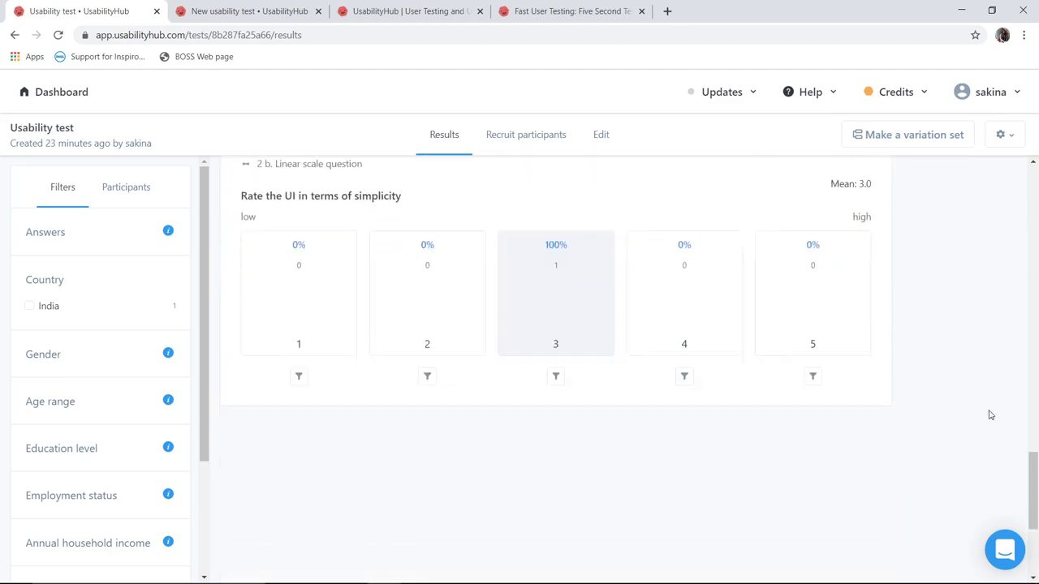
{"action": "scroll", "coordinate": [988, 415], "scroll_direction": "up", "scroll_amount": 6}
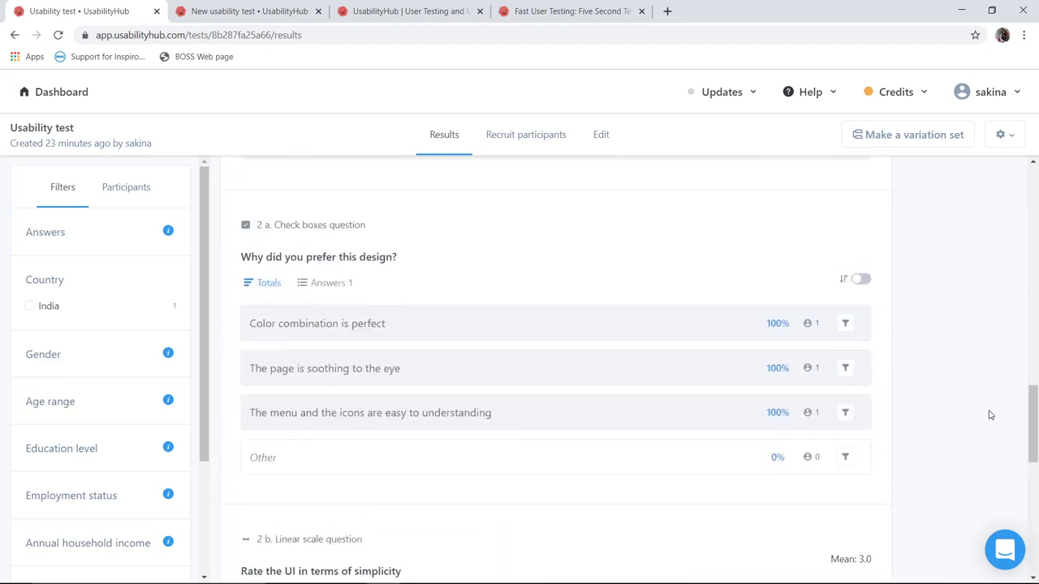
{"action": "scroll", "coordinate": [988, 414], "scroll_direction": "up", "scroll_amount": 6}
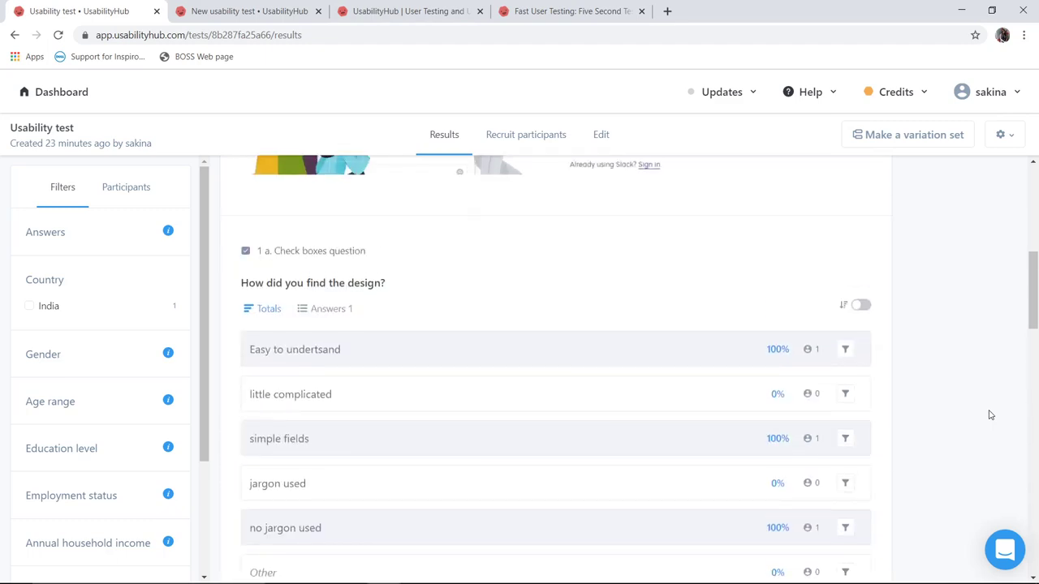